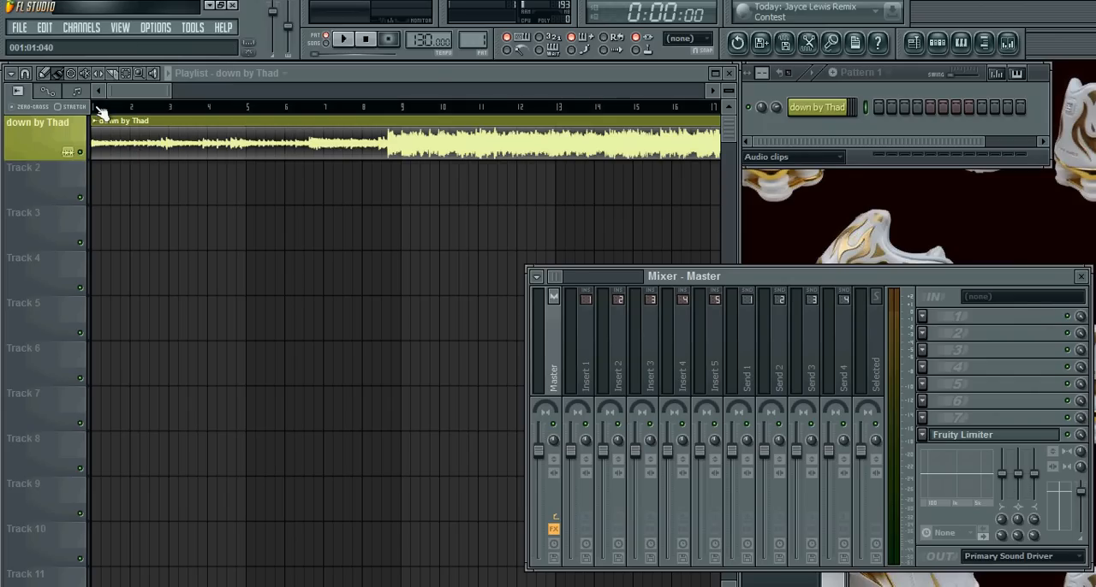
Play the song from the start and check the audio clip's signal on the mixer's Master track.
click(326, 44)
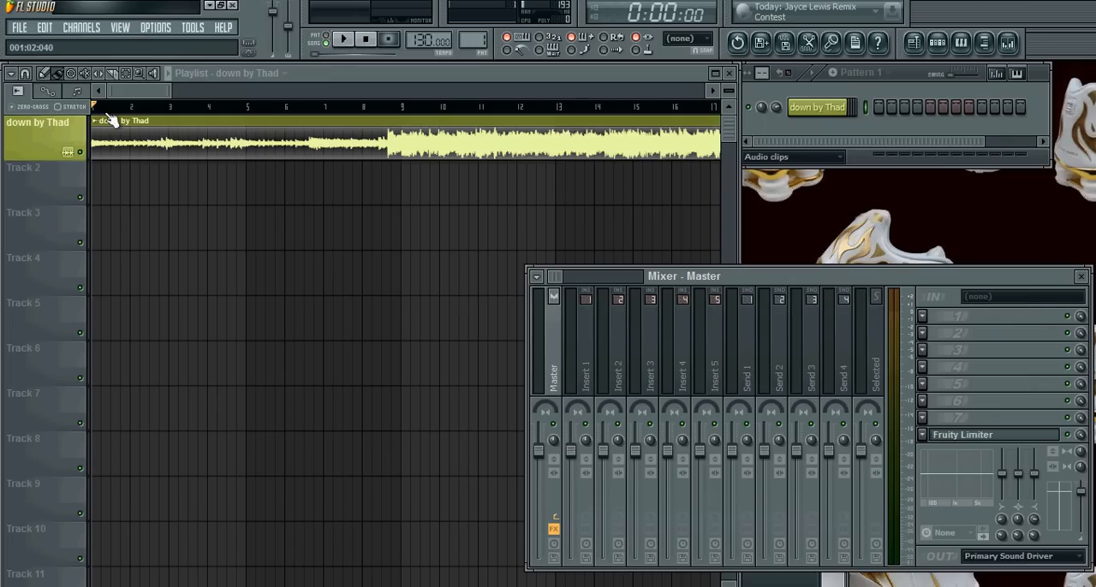
mouse_move(125, 91)
mouse_down()
mouse_move(448, 91)
mouse_move(628, 110)
mouse_move(242, 154)
mouse_move(76, 145)
mouse_up()
drag(102, 110, 78, 128)
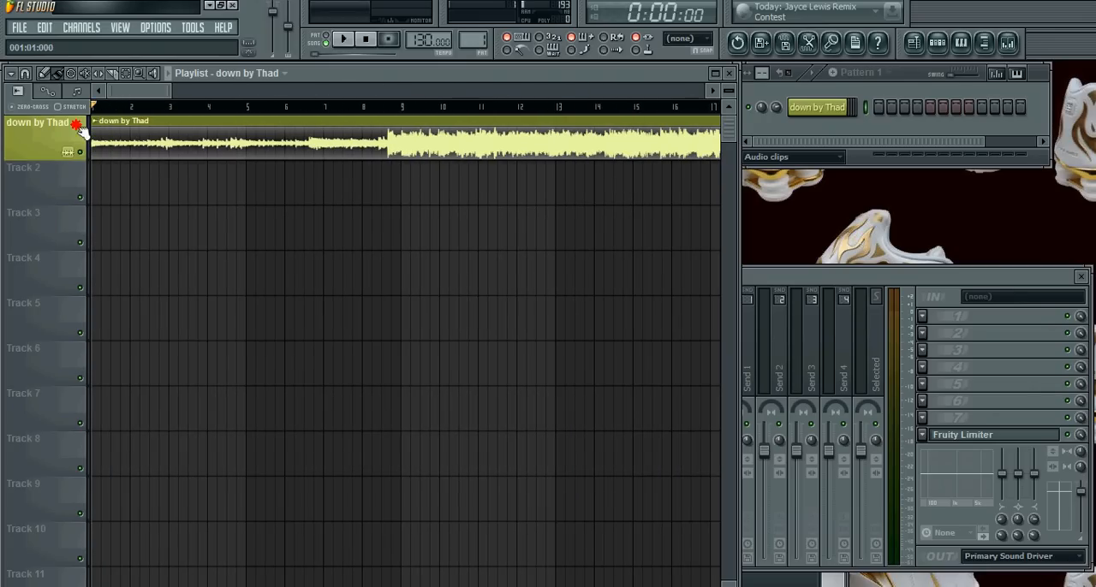
key(space)
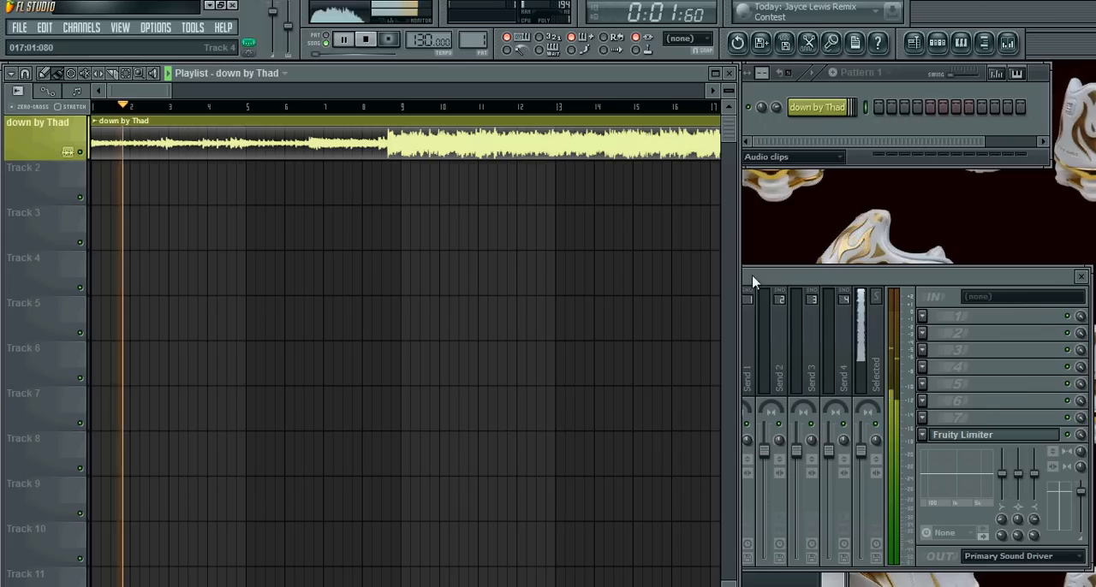
click(753, 282)
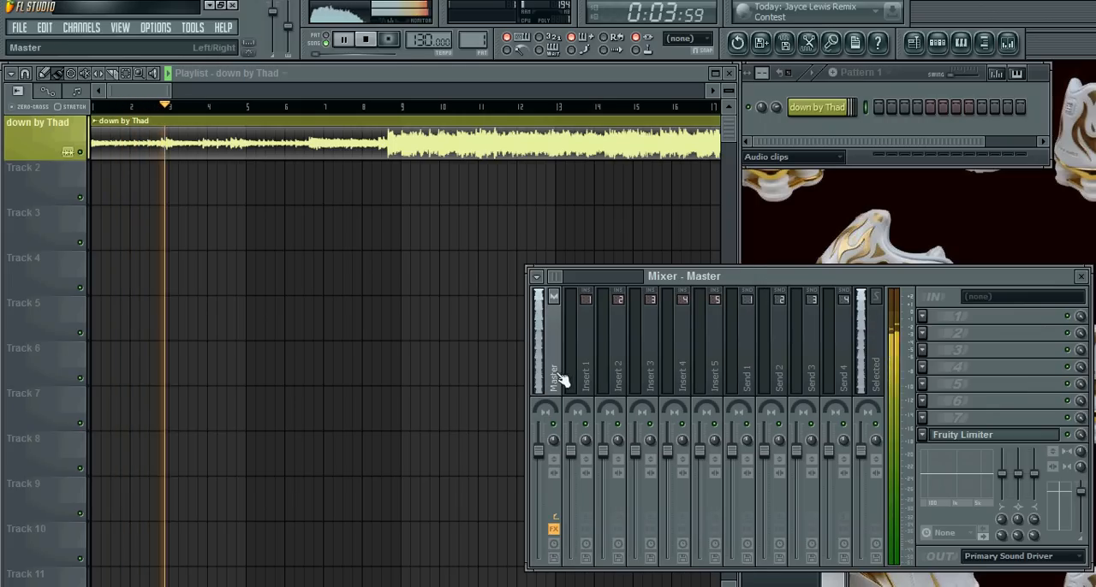
key(space)
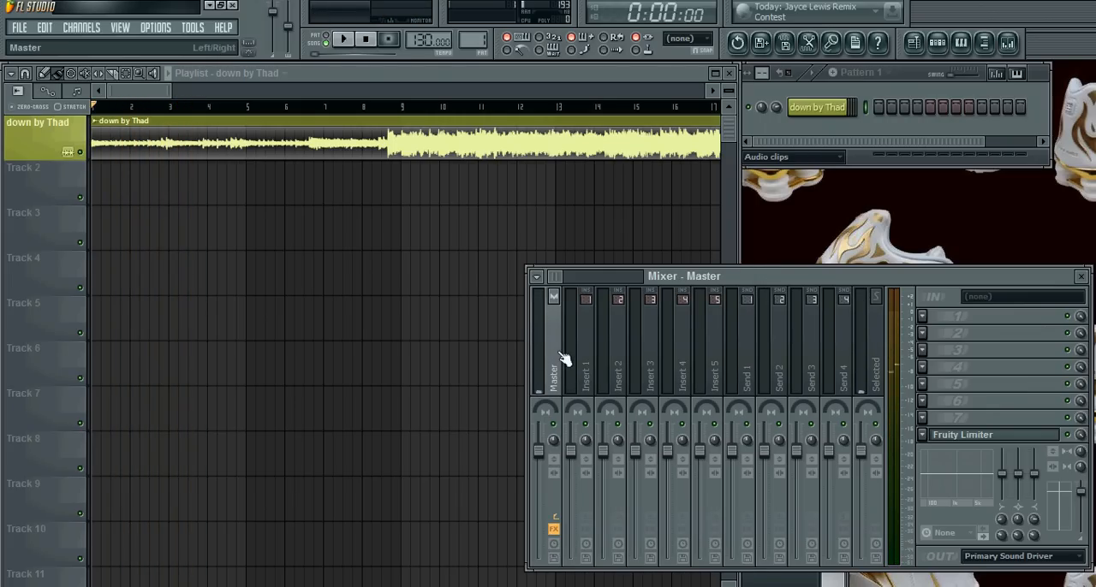
Link the audio clip's channel to mixer Insert 1 and play the song to check its signal there.
click(590, 344)
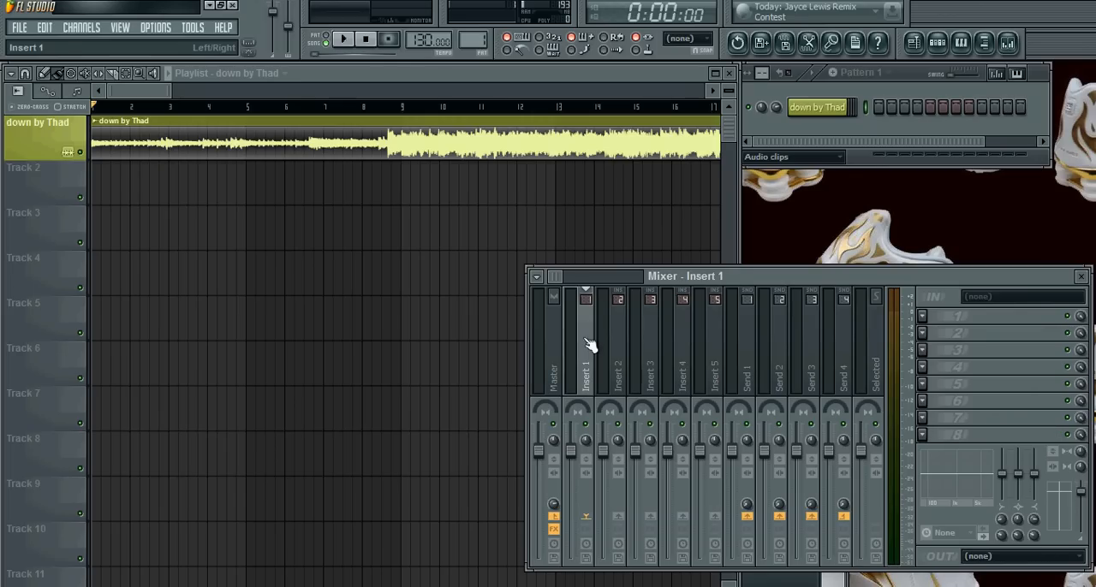
key(ctrl+l)
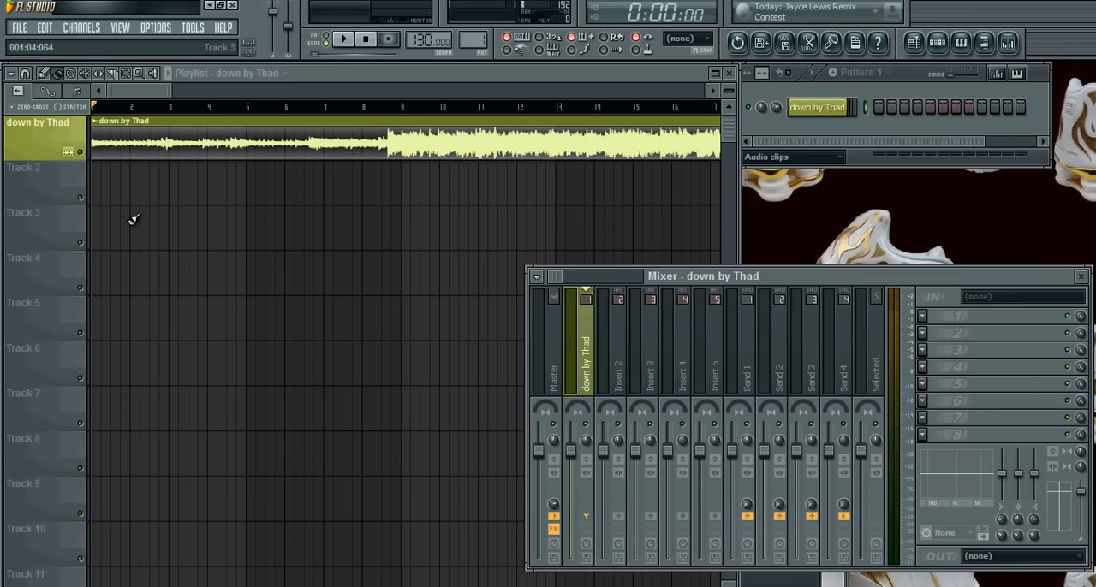
drag(132, 222, 171, 237)
right_click(171, 237)
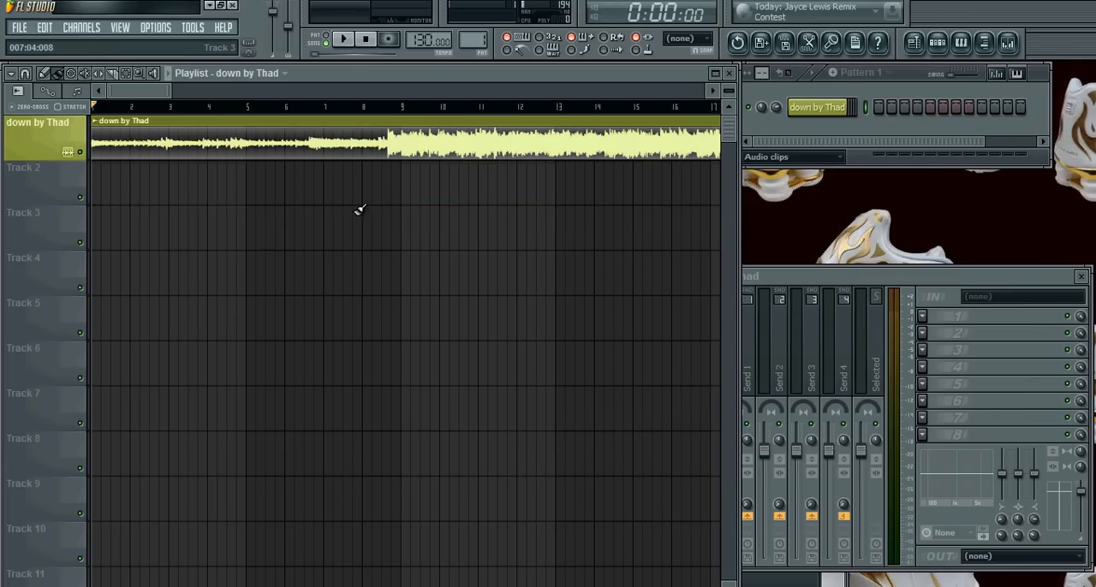
click(807, 299)
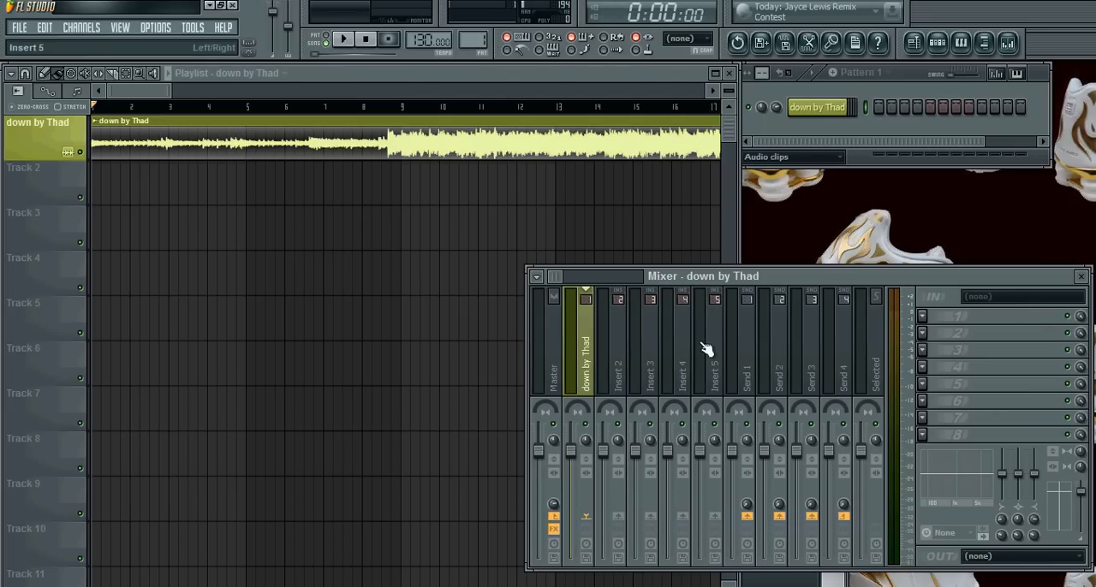
key(space)
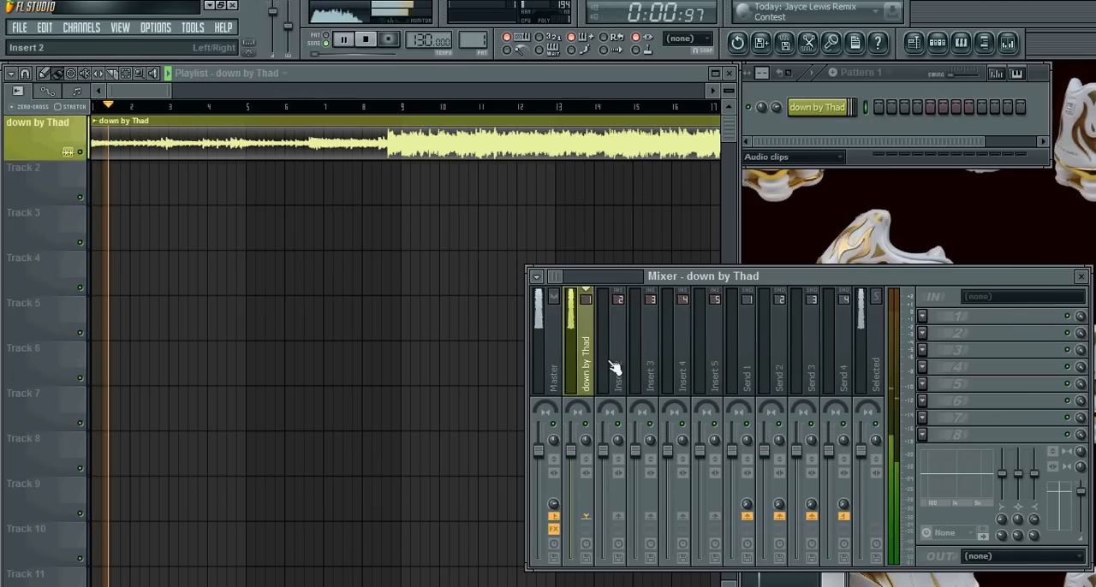
key(space)
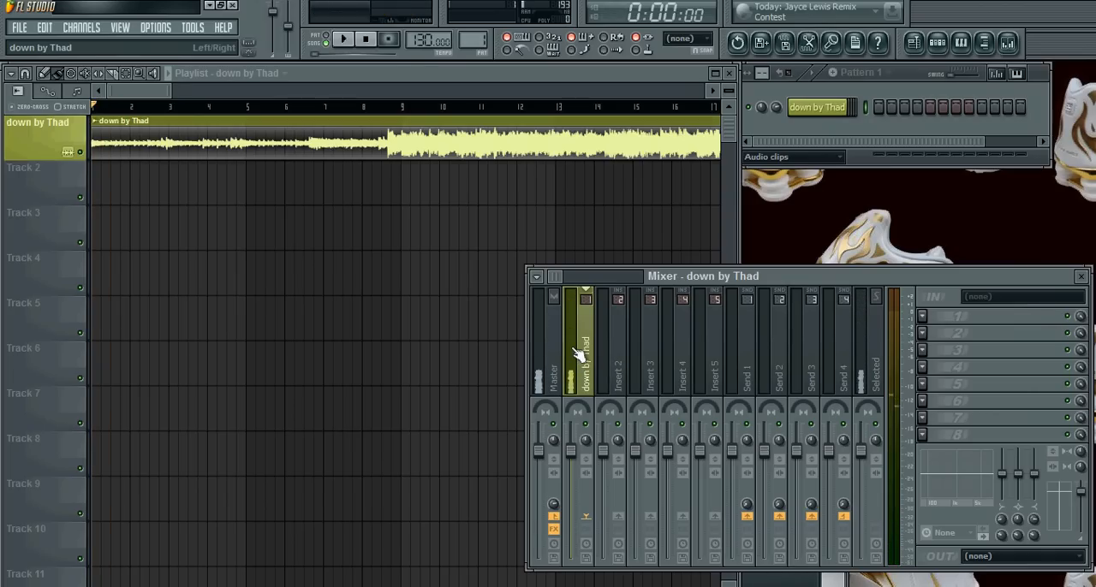
Add Fruity Multiband Compressor to effect slot 1 of the clip's mixer track and load its Noisy neighboors preset.
click(924, 317)
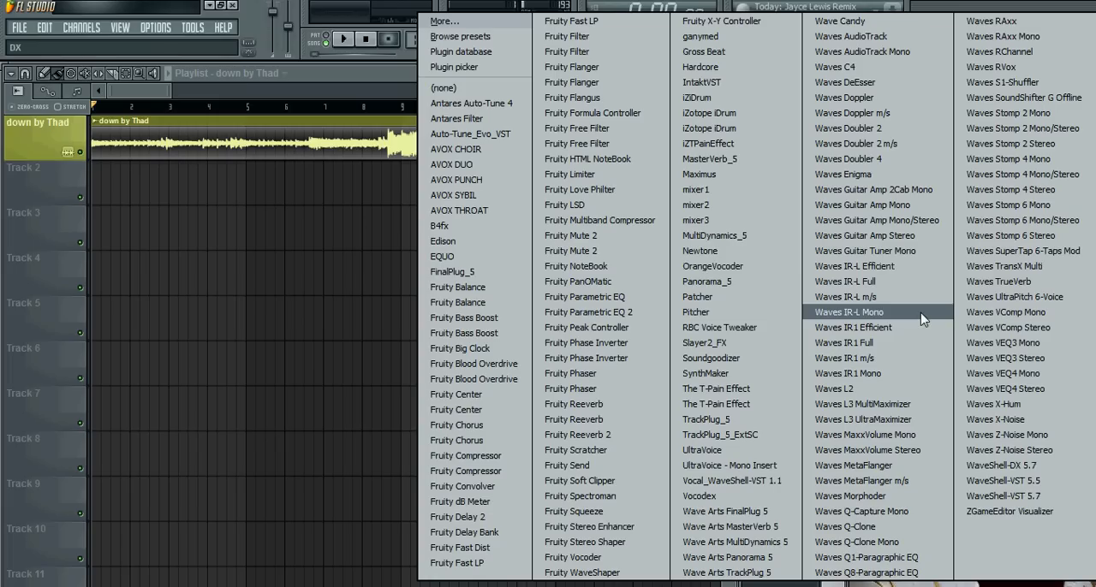
click(585, 224)
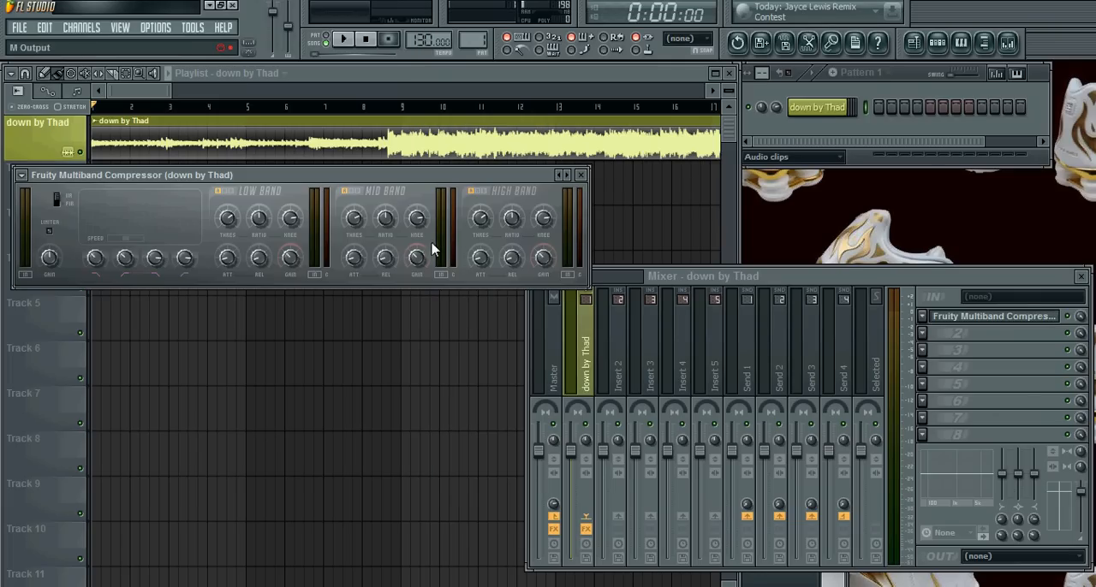
click(22, 175)
mouse_move(34, 221)
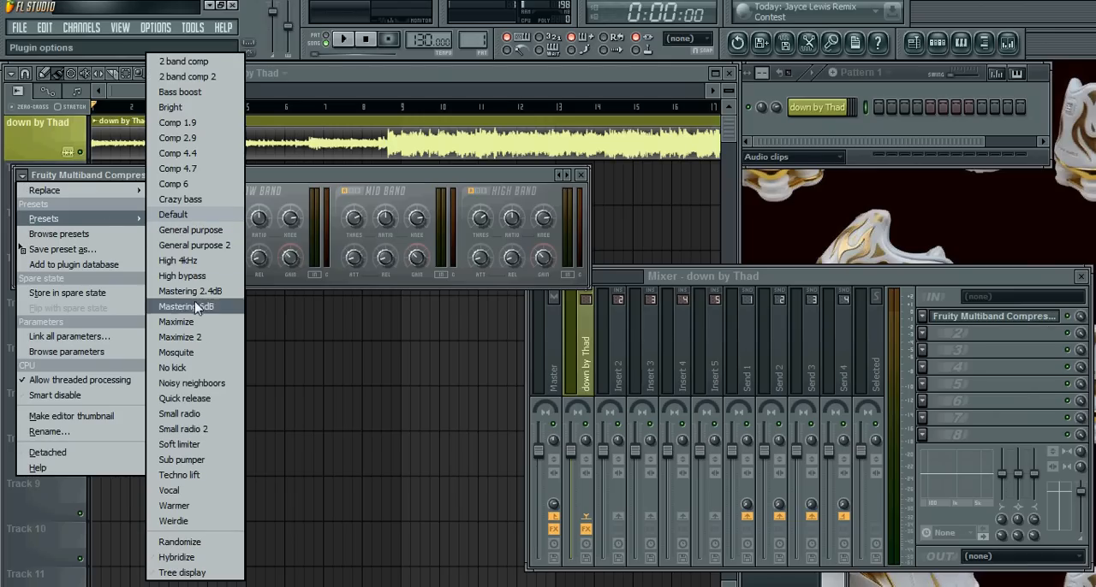
click(199, 384)
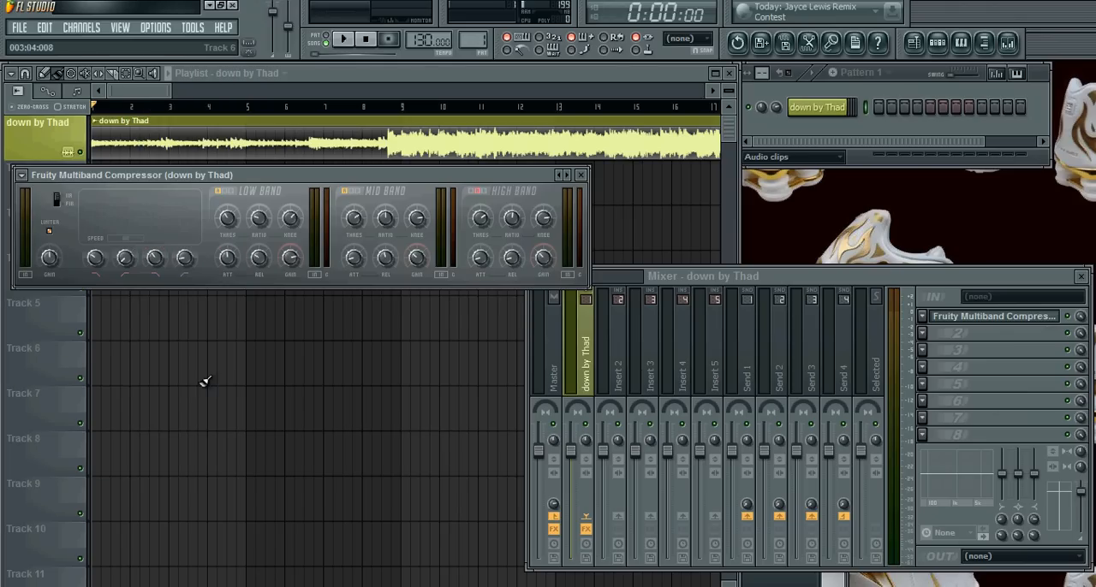
click(140, 97)
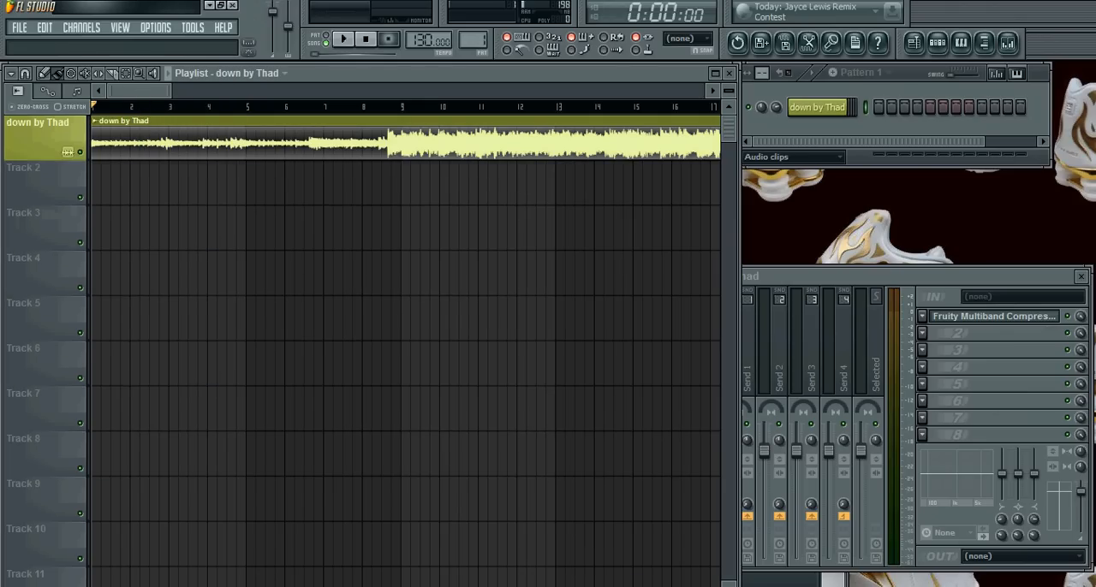
Play the song from the start with the Fruity Multiband Compressor slot toggled on and off to compare the sound.
click(1076, 319)
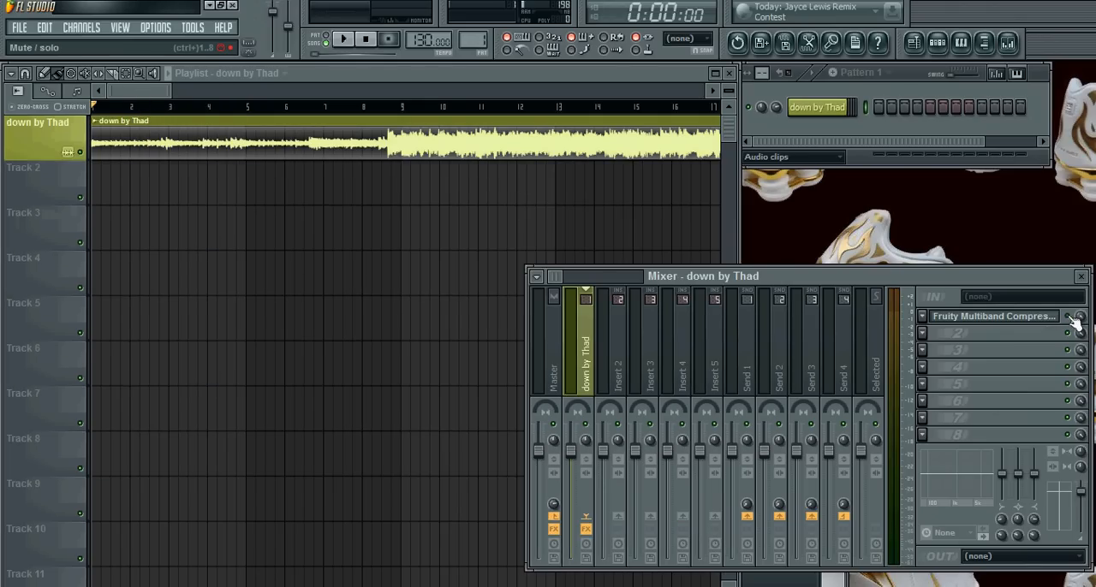
key(space)
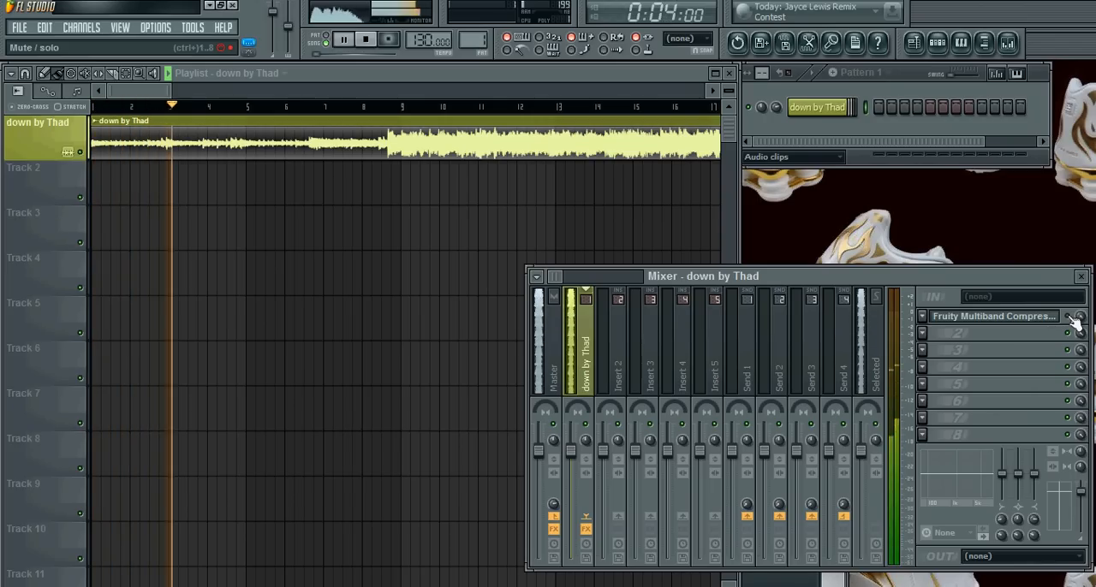
key(space)
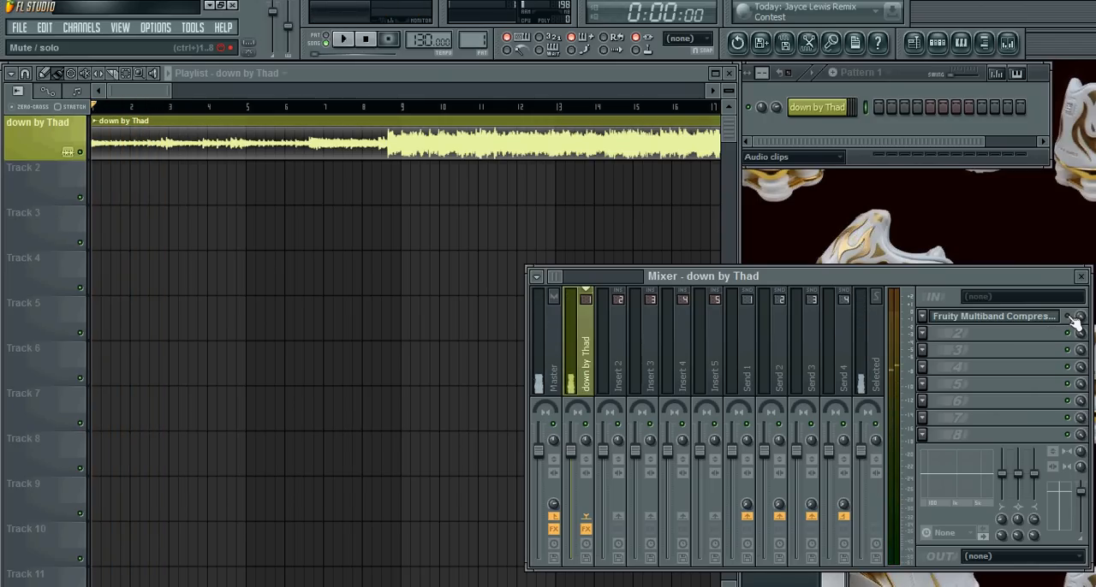
click(1068, 316)
key(space)
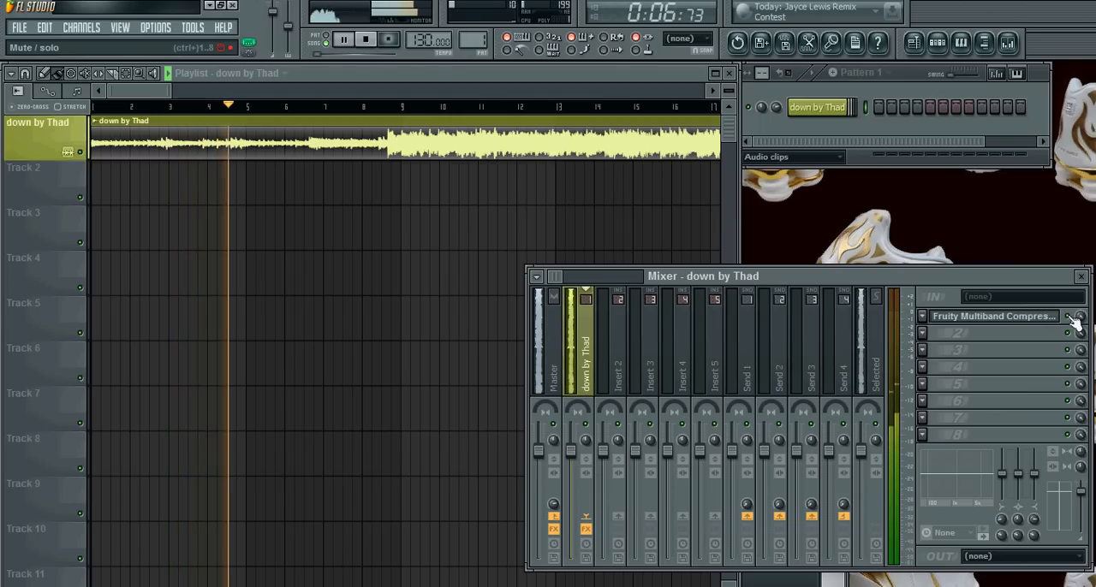
key(space)
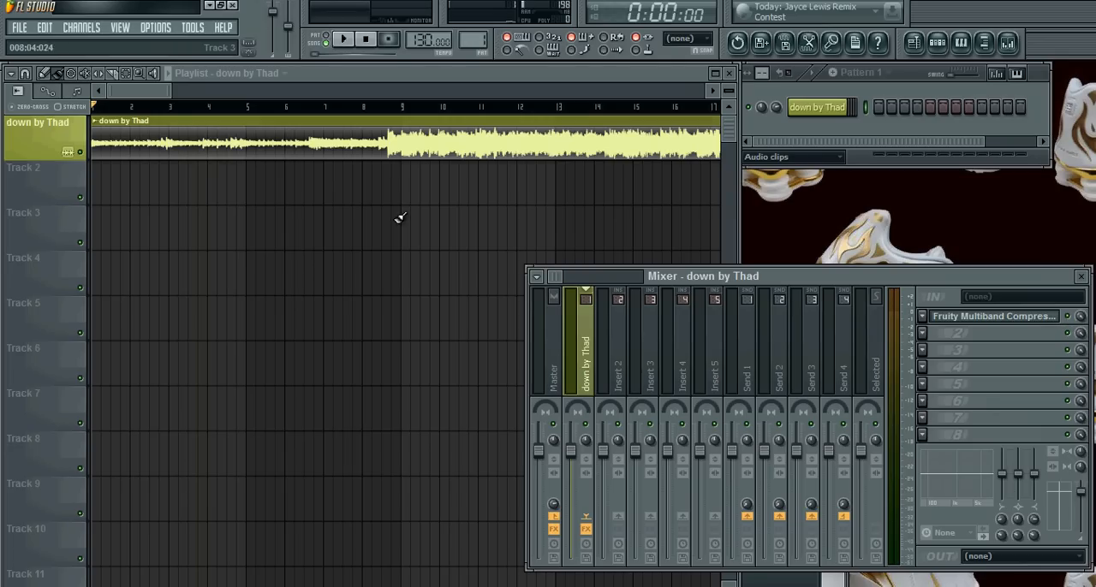
Try the compressor slot's mix level and reposition the Mixer window so it overlaps more of the playlist.
drag(139, 92, 105, 150)
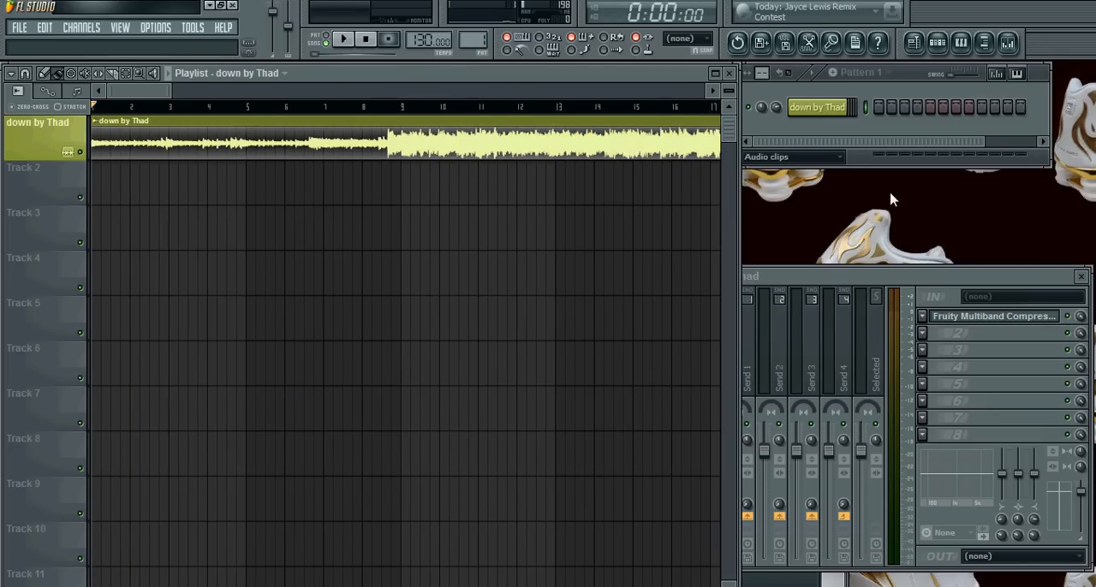
click(819, 277)
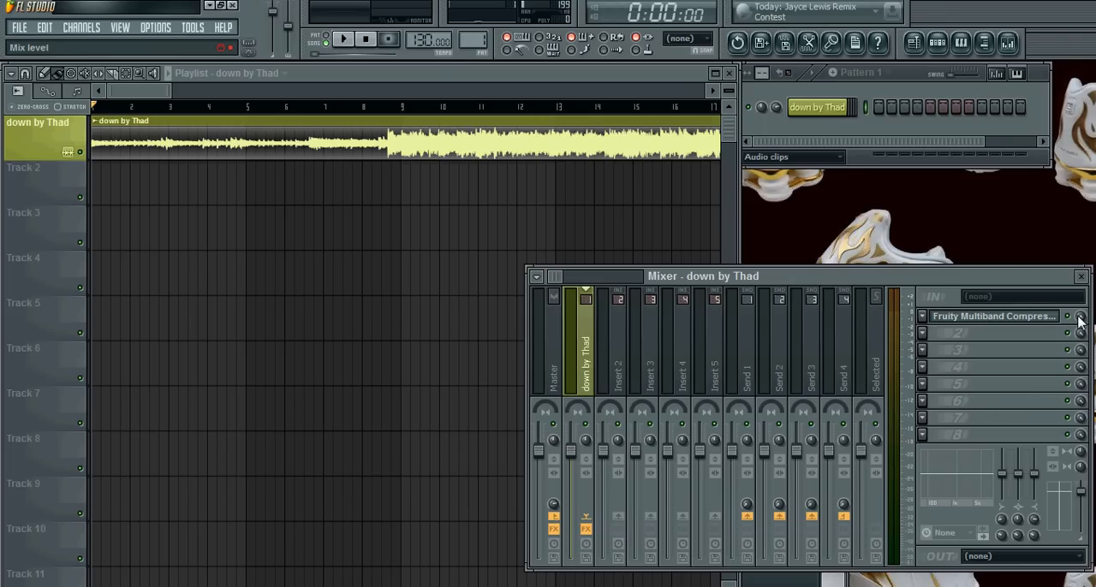
drag(1080, 319, 1081, 325)
drag(859, 284, 773, 289)
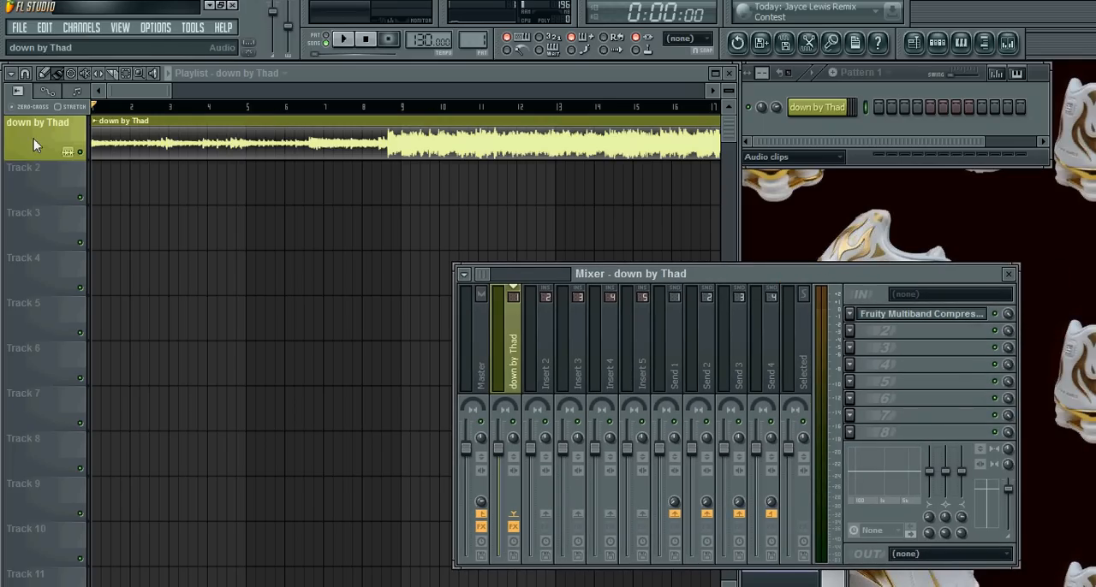
Record automation of the compressor slot's mix level during playback, lowering it gradually from bar 6 to 0% before bar 9.
click(395, 42)
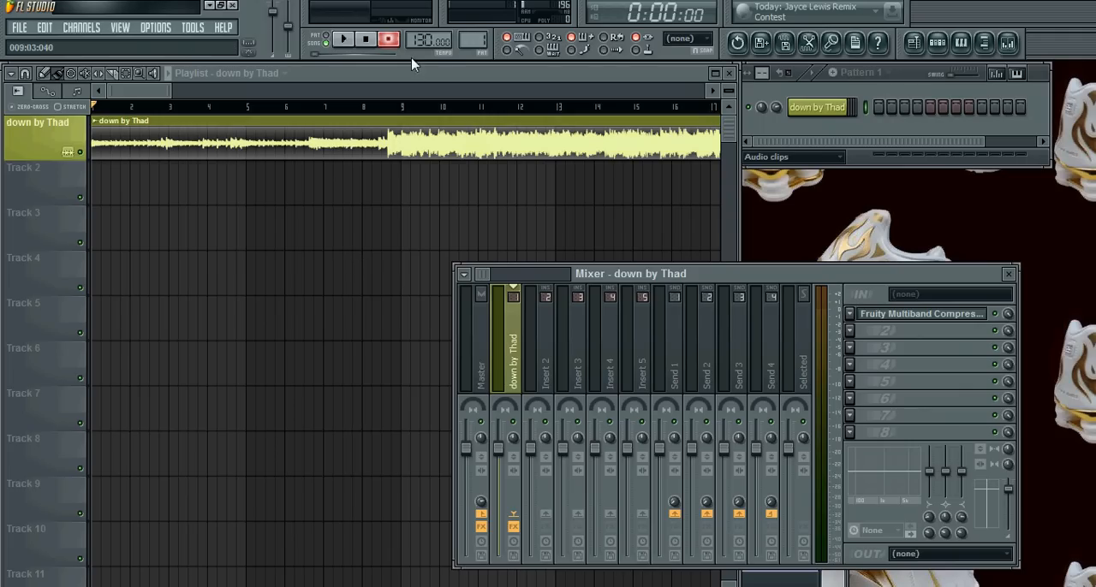
click(389, 41)
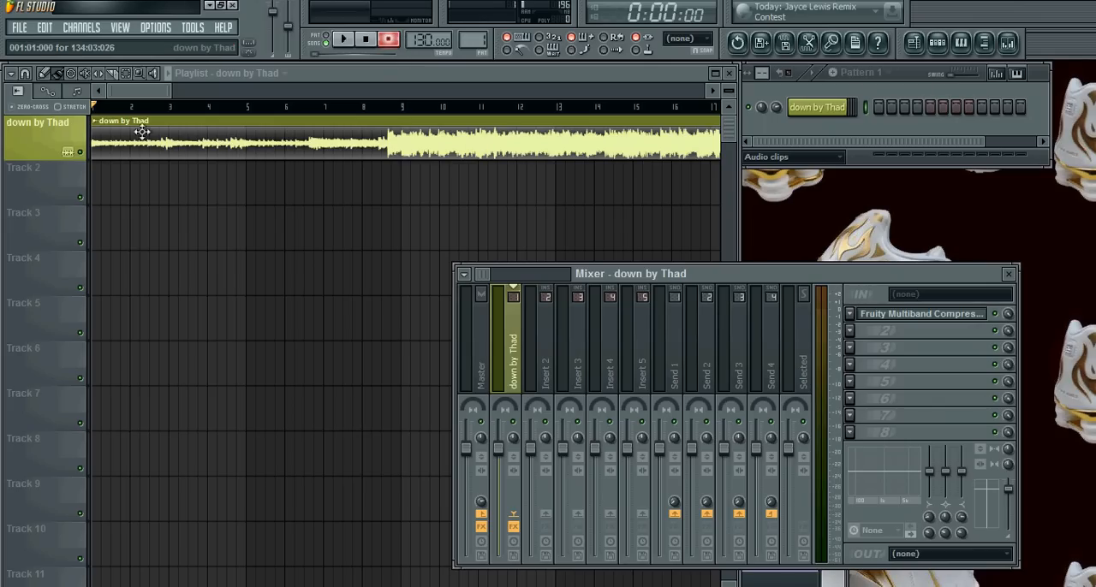
click(94, 108)
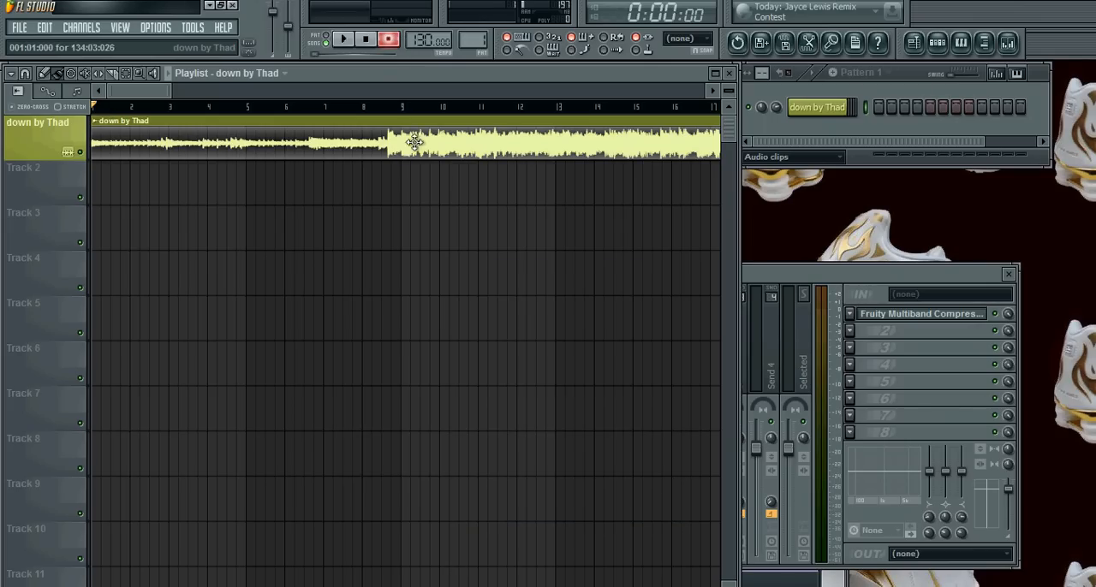
click(861, 273)
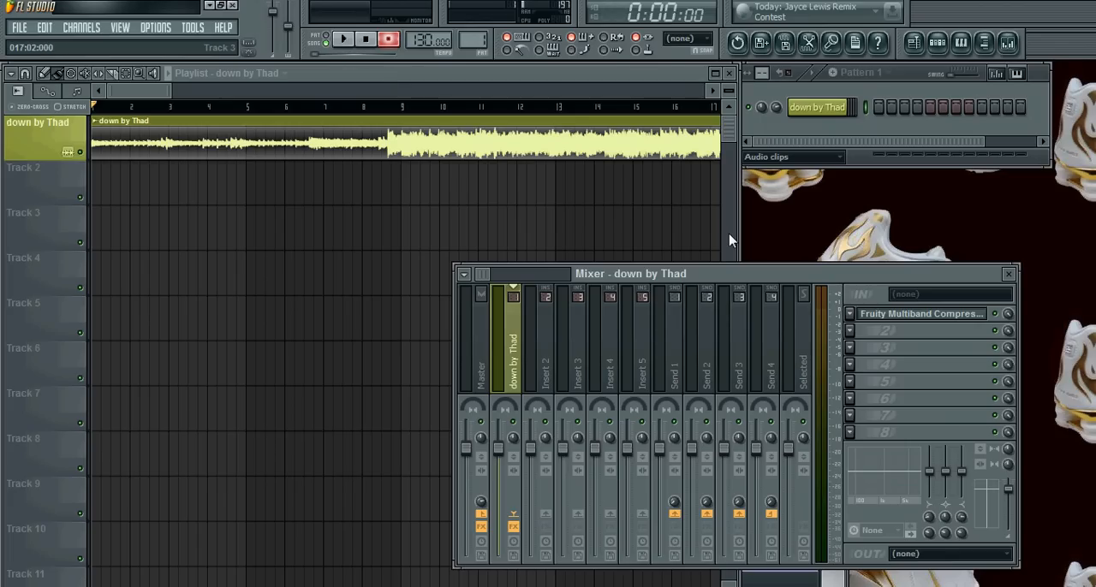
key(space)
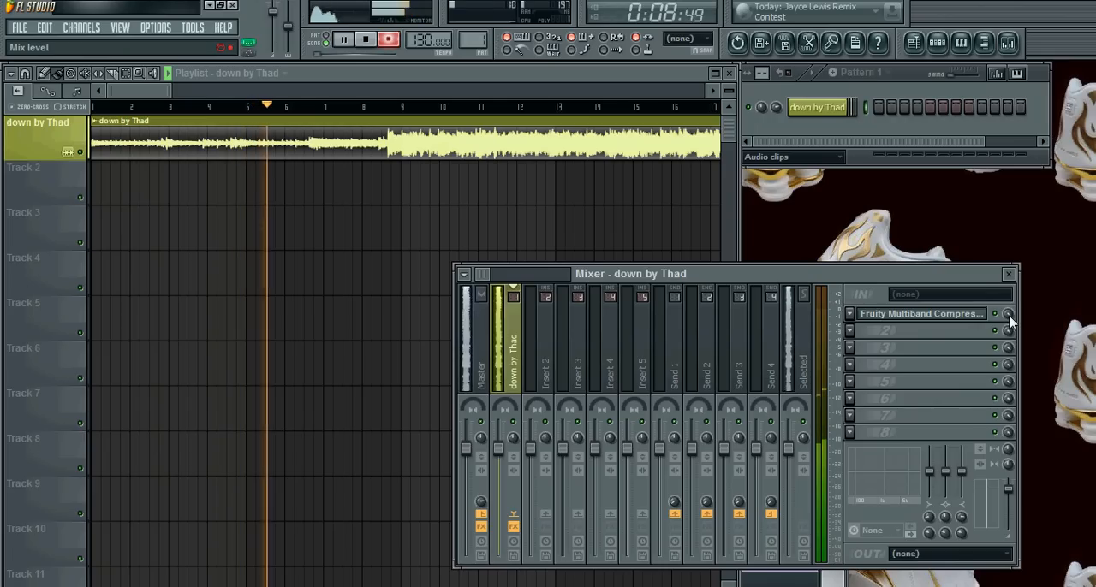
drag(1009, 315, 1008, 404)
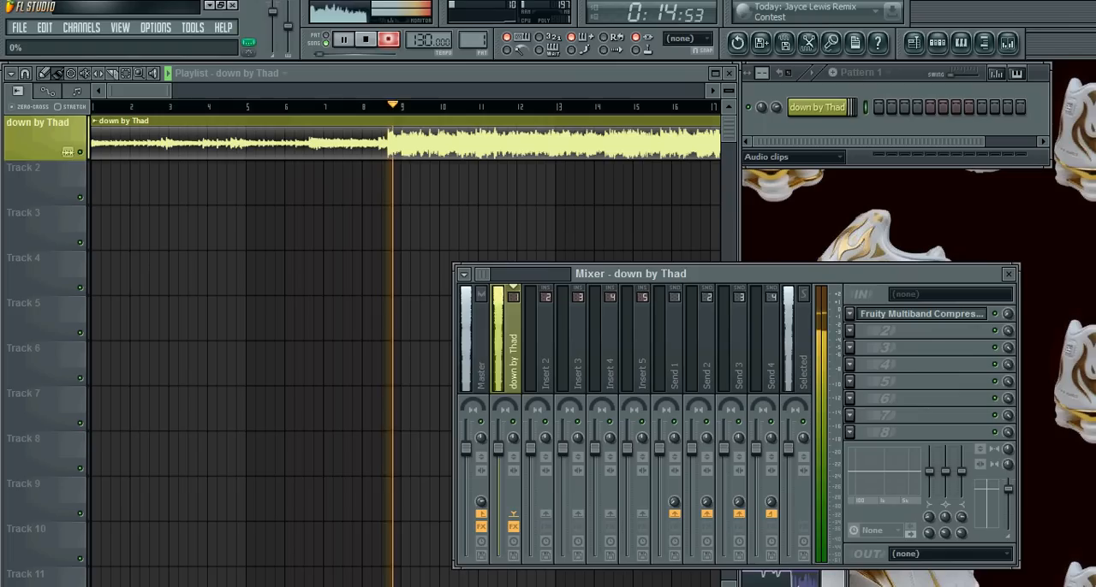
key(space)
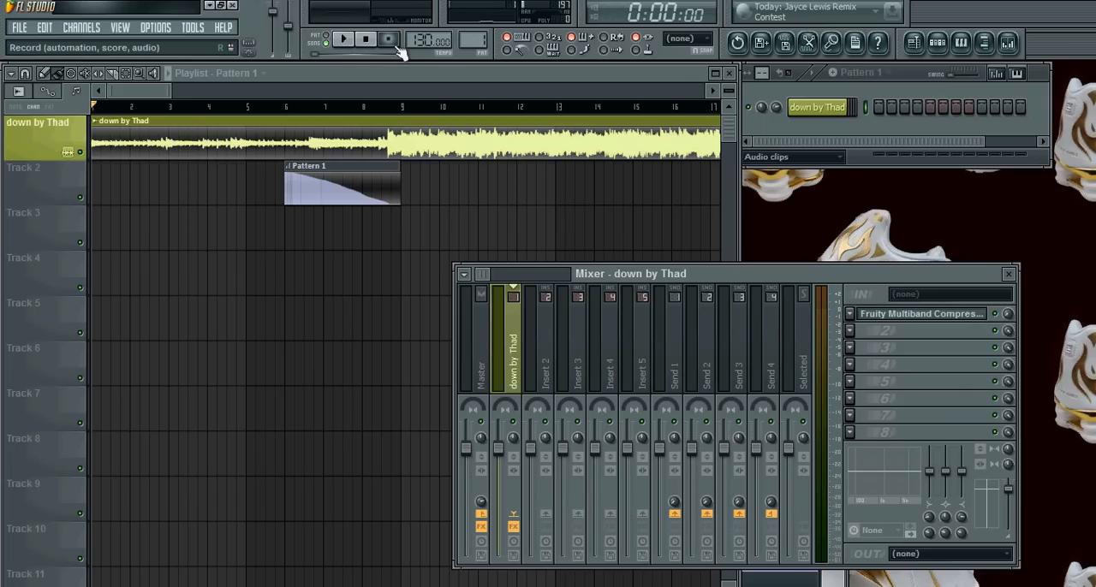
Play the song from the start and again from just before bar 5 to check the recorded mix level automation.
key(space)
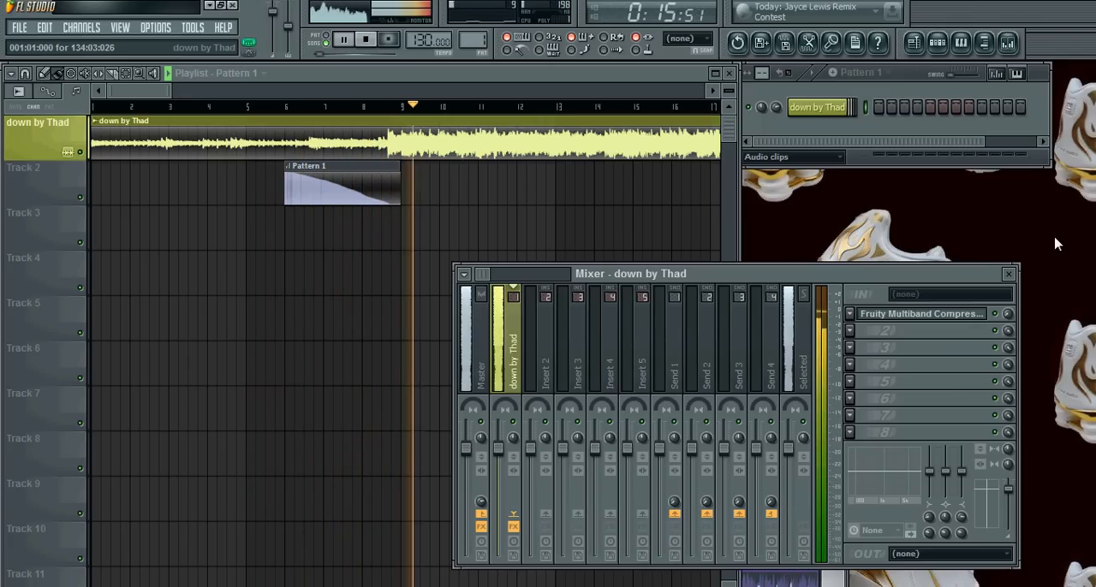
key(space)
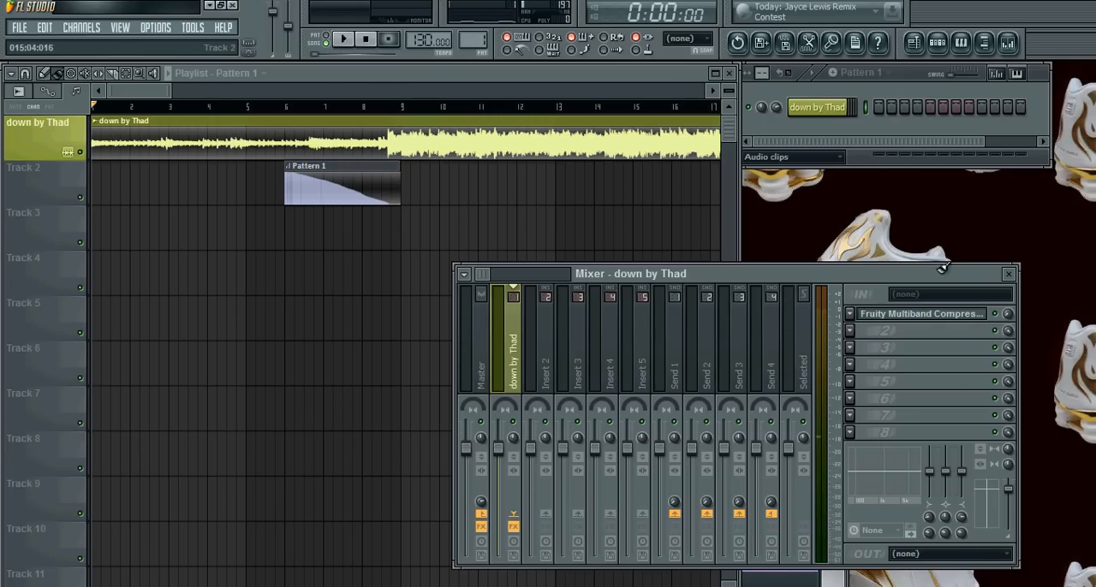
click(229, 108)
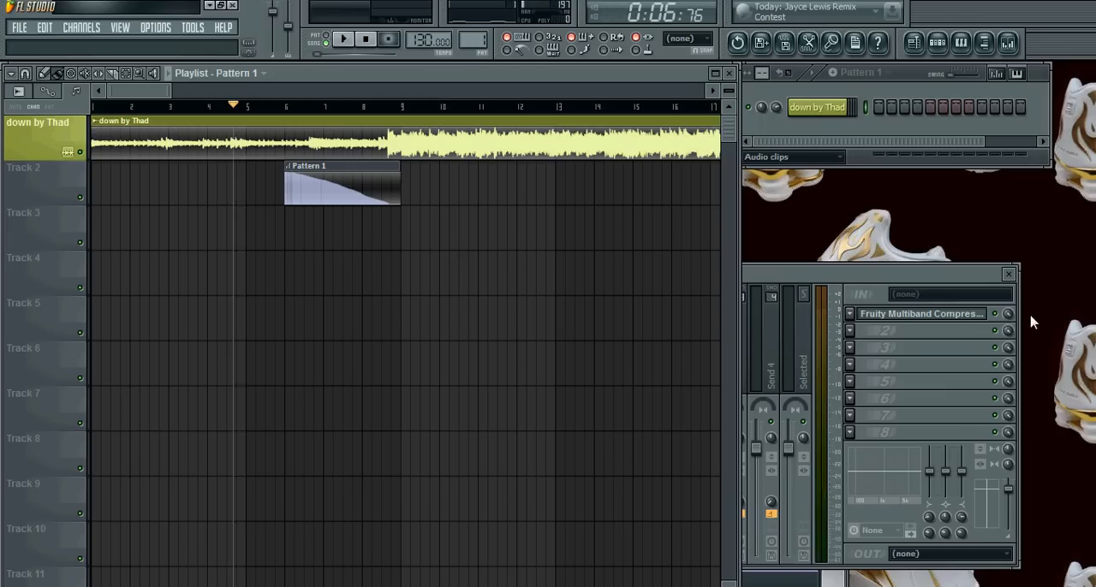
key(space)
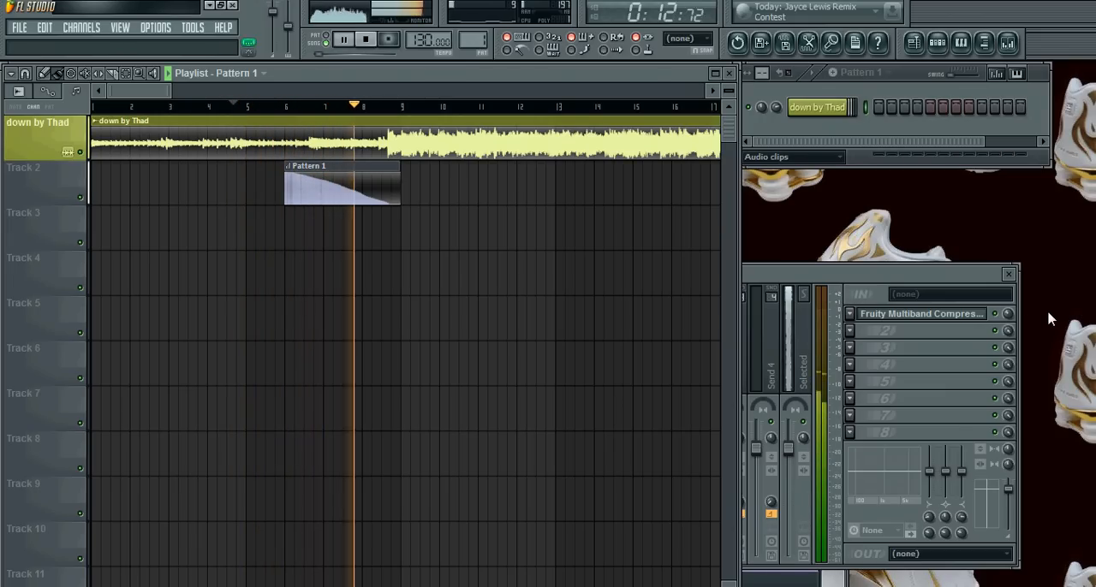
key(space)
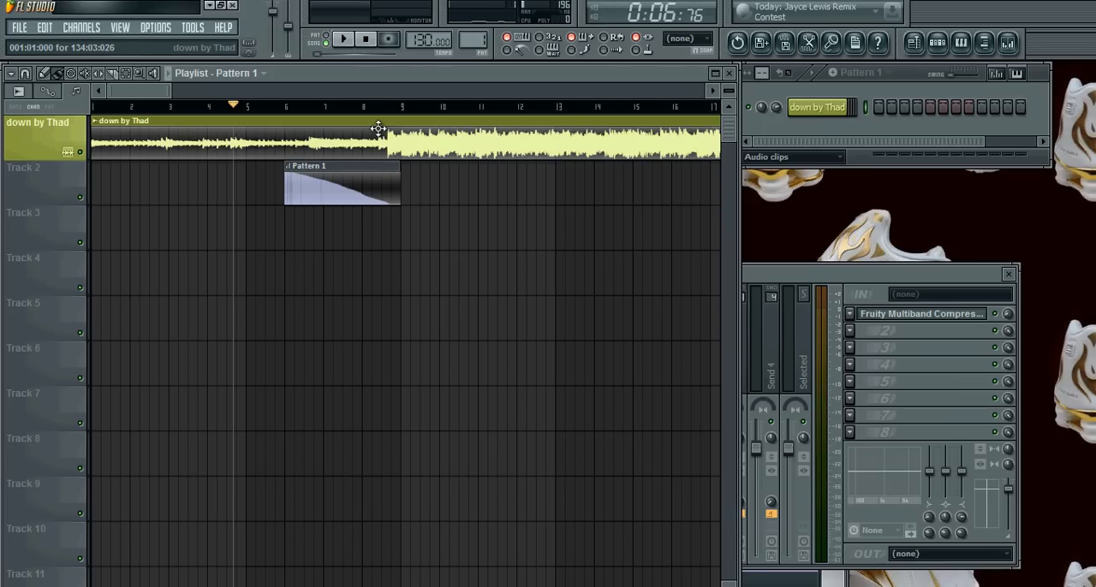
click(804, 276)
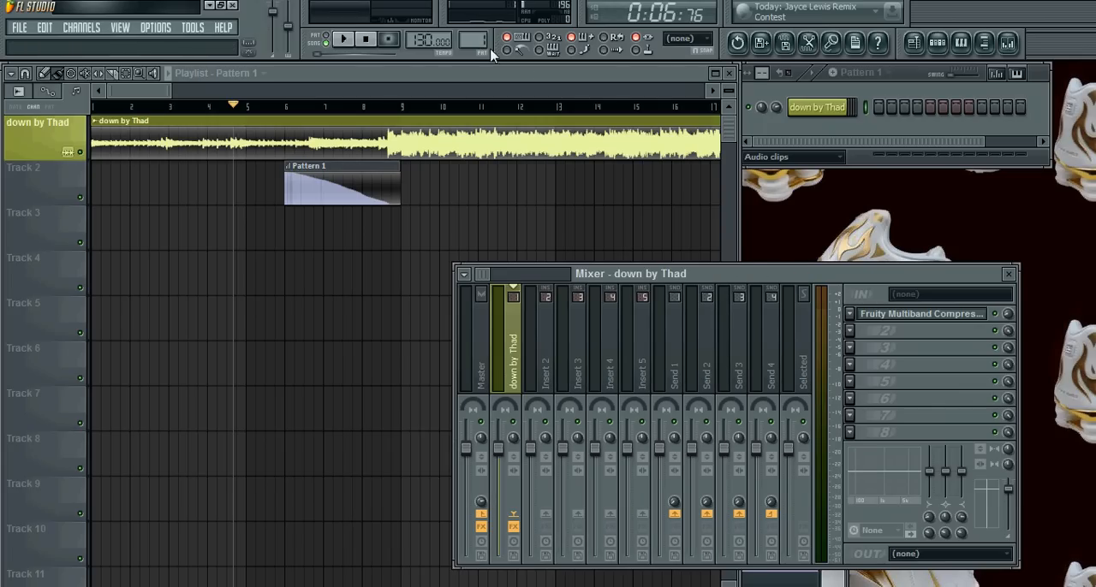